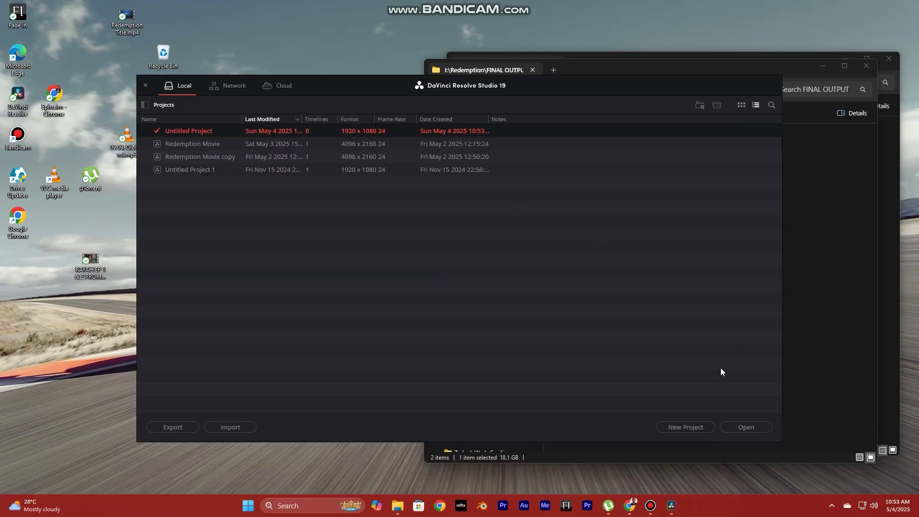
Step: Create a new project named REDEMPTION from the Project Manager
{"action": "left_click", "coordinate": [684, 426]}
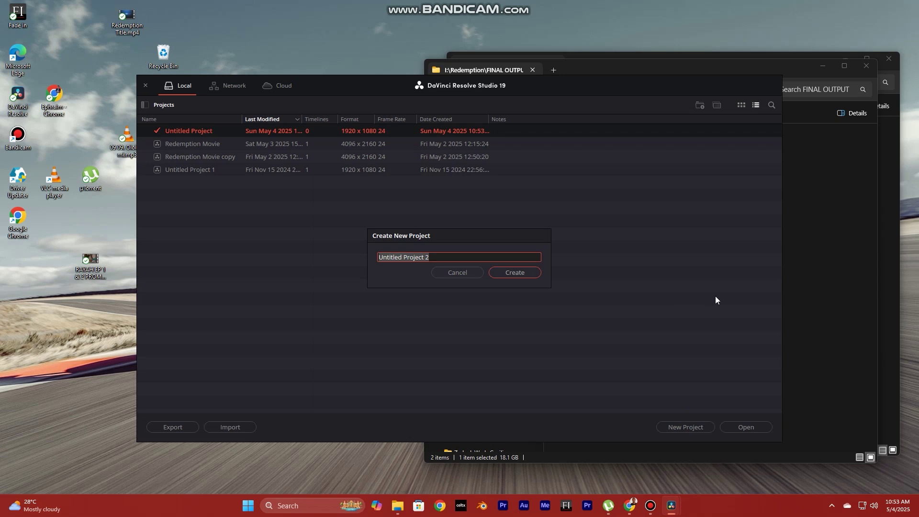
{"action": "type", "text": "RED"}
{"action": "type", "text": "EMPTIO"}
{"action": "type", "text": "N"}
{"action": "left_click", "coordinate": [515, 272]}
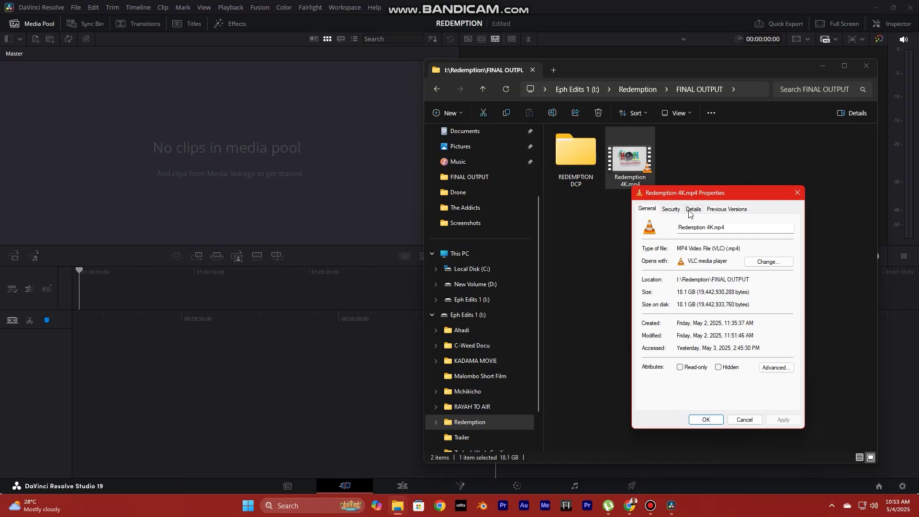
Step: Read Redemption 4K.mp4's Details: 4096 x 2160 frames at 24 fps
{"action": "left_click", "coordinate": [692, 209]}
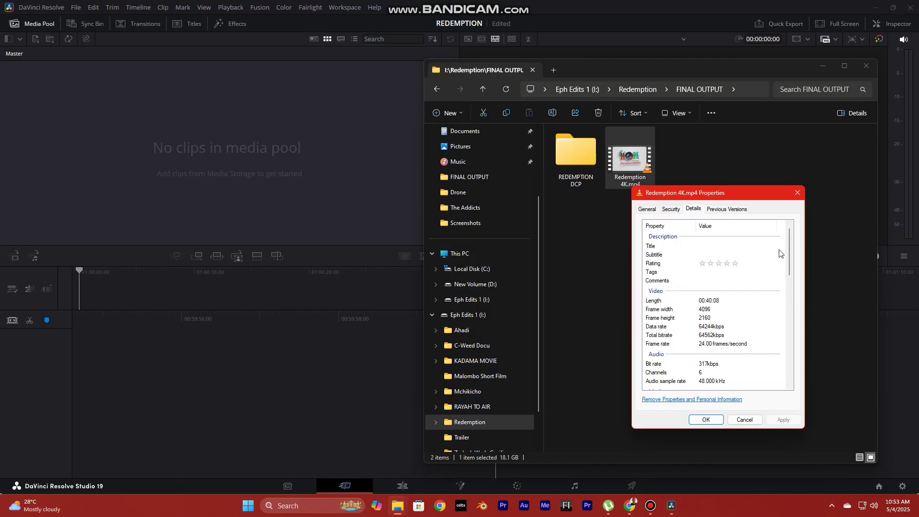
{"action": "left_click", "coordinate": [703, 310]}
{"action": "left_click", "coordinate": [707, 318]}
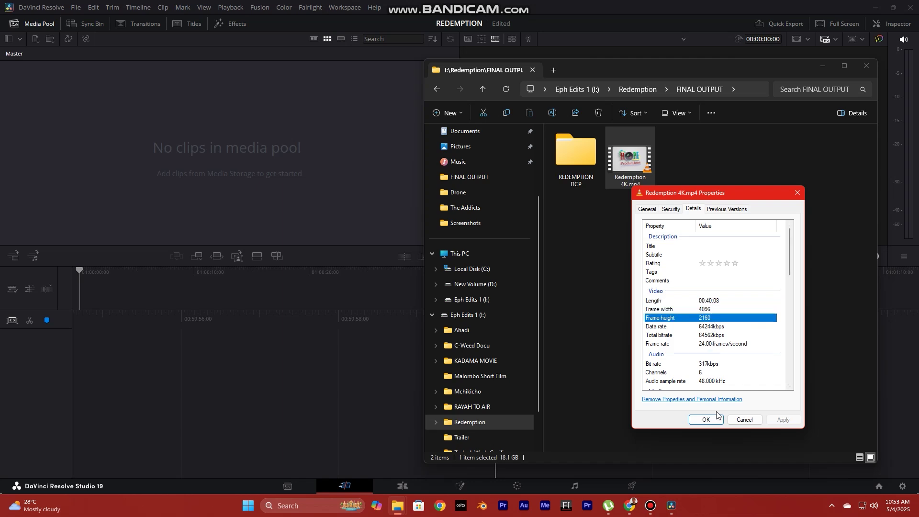
Step: Set Timeline and Video Monitoring resolutions to 4096 x 2160 DCI in Master Settings
{"action": "left_click", "coordinate": [619, 10]}
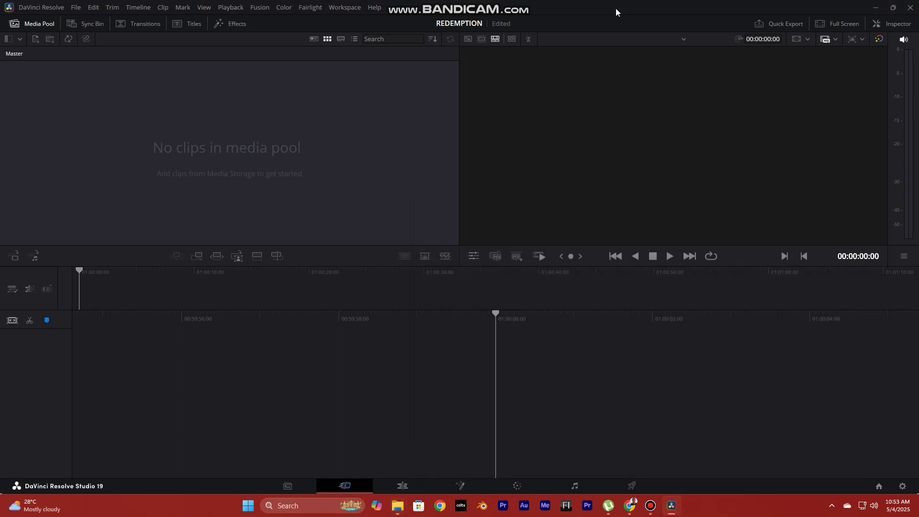
{"action": "left_click", "coordinate": [903, 486]}
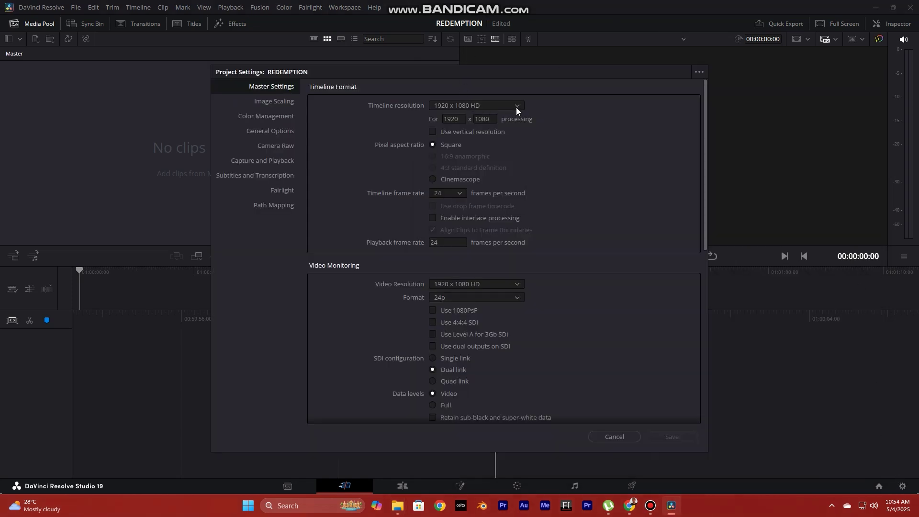
{"action": "left_click", "coordinate": [517, 107]}
{"action": "left_click_drag", "start_coordinate": [522, 138], "coordinate": [524, 153]}
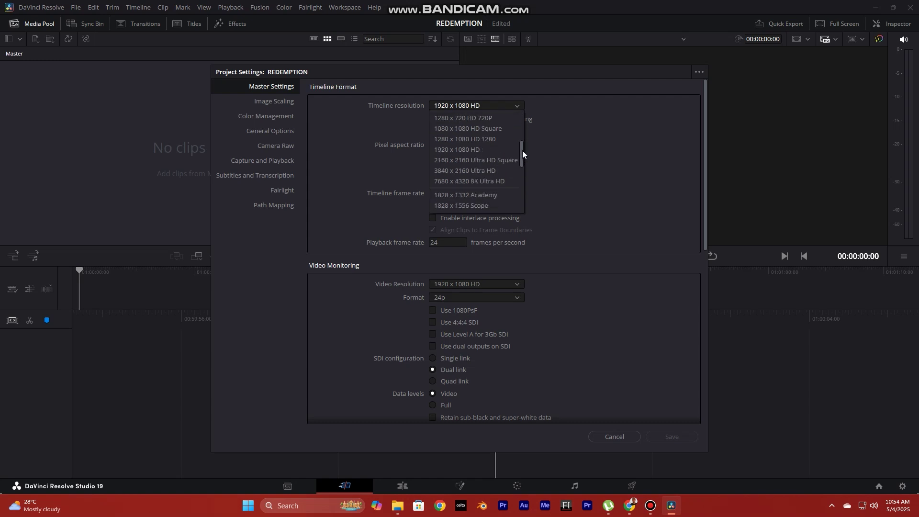
{"action": "left_click_drag", "start_coordinate": [522, 151], "coordinate": [515, 188]}
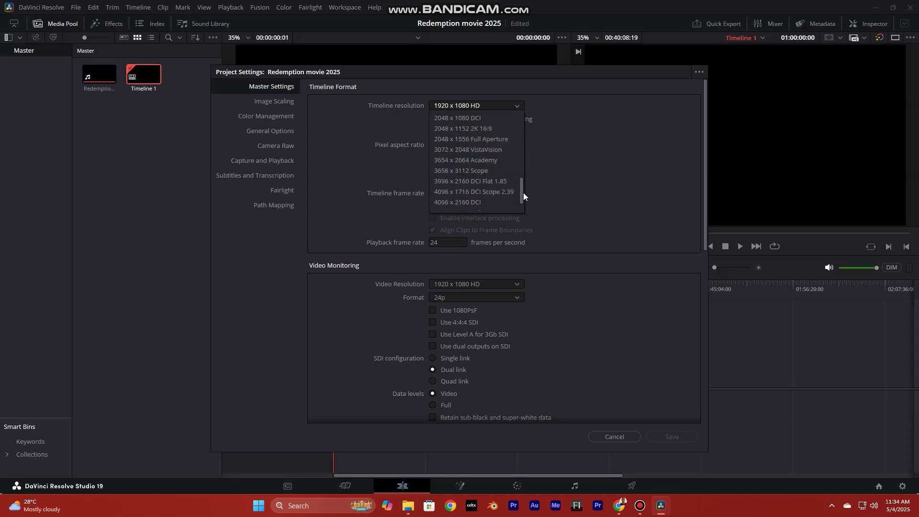
{"action": "left_click_drag", "start_coordinate": [523, 193], "coordinate": [522, 199]}
{"action": "left_click", "coordinate": [469, 180]}
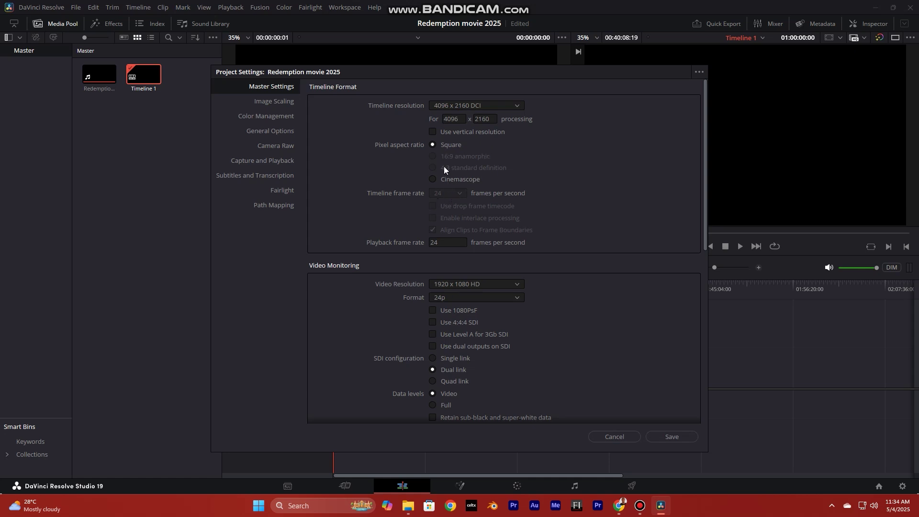
{"action": "left_click", "coordinate": [480, 283]}
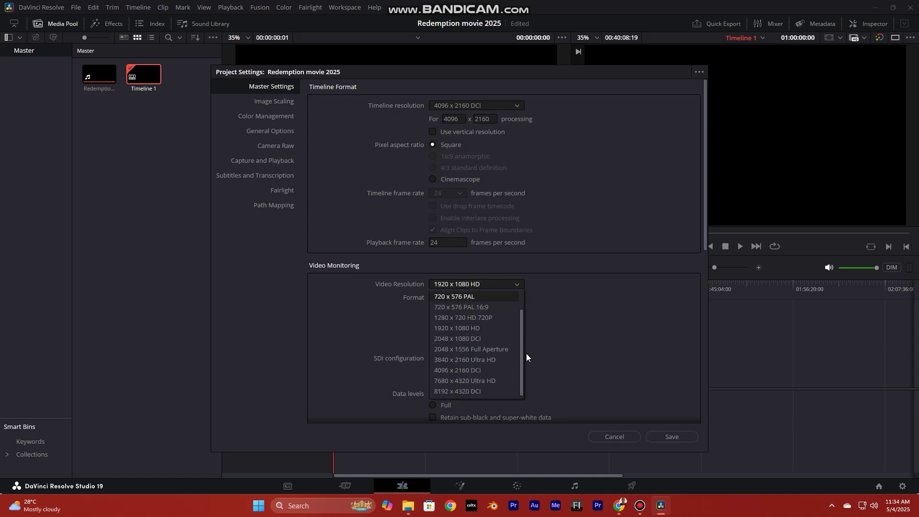
{"action": "scroll", "coordinate": [527, 354], "scroll_direction": "down", "scroll_amount": 2}
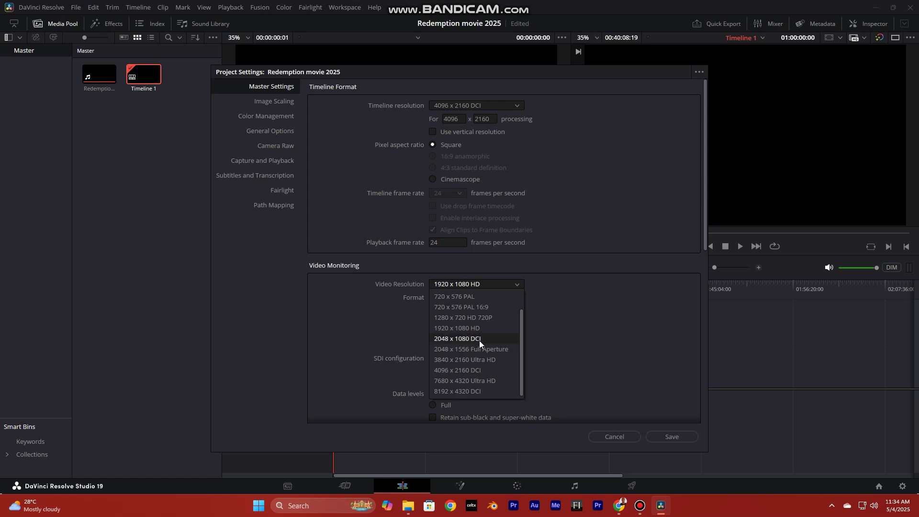
{"action": "left_click", "coordinate": [475, 371]}
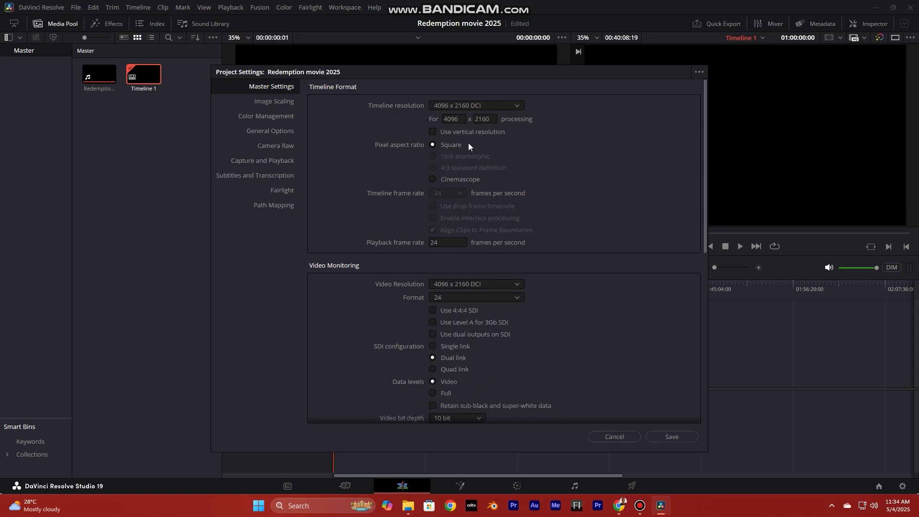
{"action": "scroll", "coordinate": [522, 385], "scroll_direction": "down", "scroll_amount": 5}
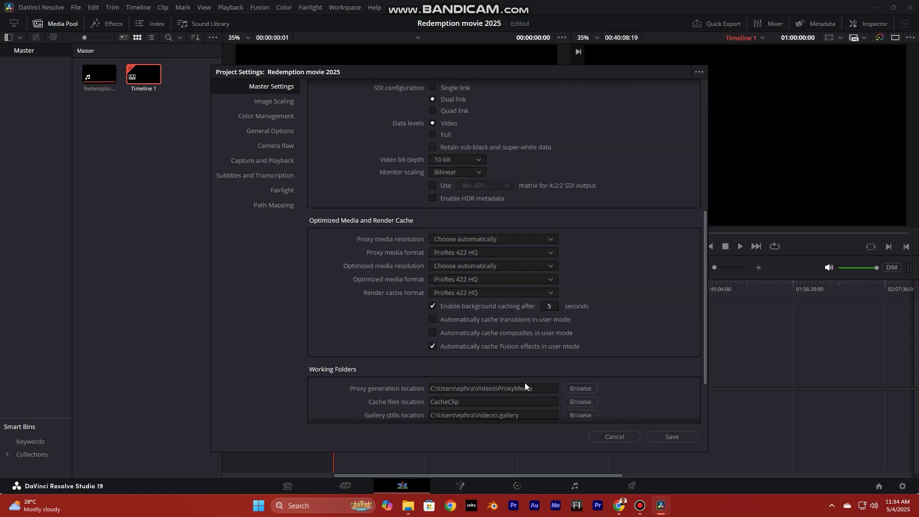
{"action": "scroll", "coordinate": [525, 383], "scroll_direction": "down", "scroll_amount": 3}
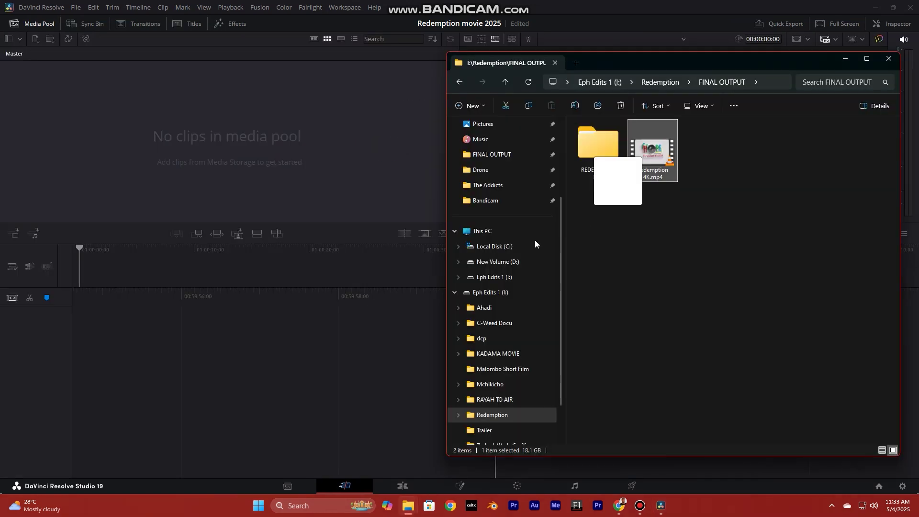
Step: Drop Redemption 4K.mp4 onto the Edit timeline and zoom out to fit the clip
{"action": "left_click_drag", "start_coordinate": [305, 335], "coordinate": [304, 335]}
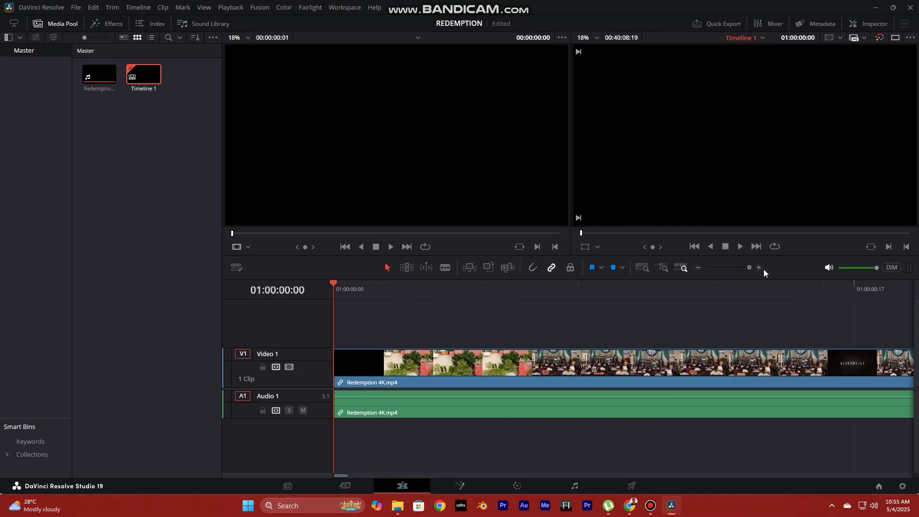
{"action": "left_click_drag", "start_coordinate": [764, 269], "coordinate": [715, 282]}
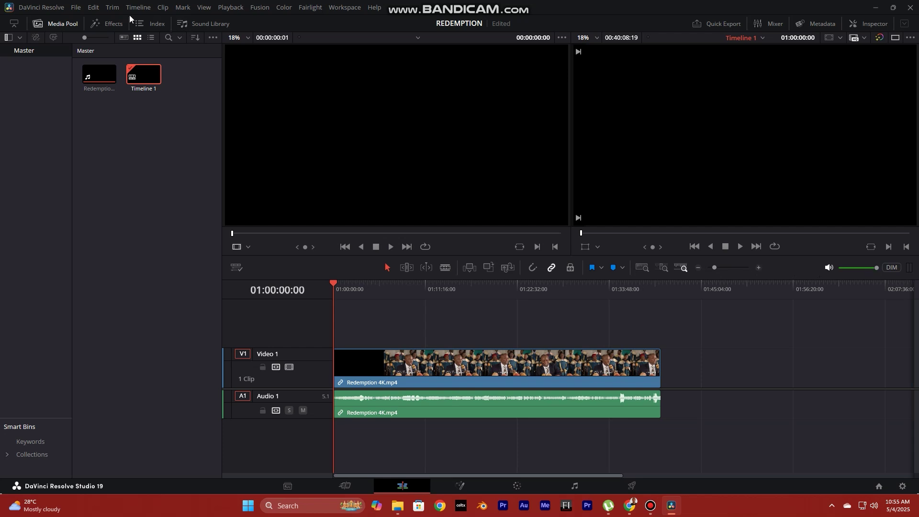
Step: Set Bus 1 Format to 5.1 in Fairlight's Bus Format dialog and confirm
{"action": "left_click", "coordinate": [307, 8]}
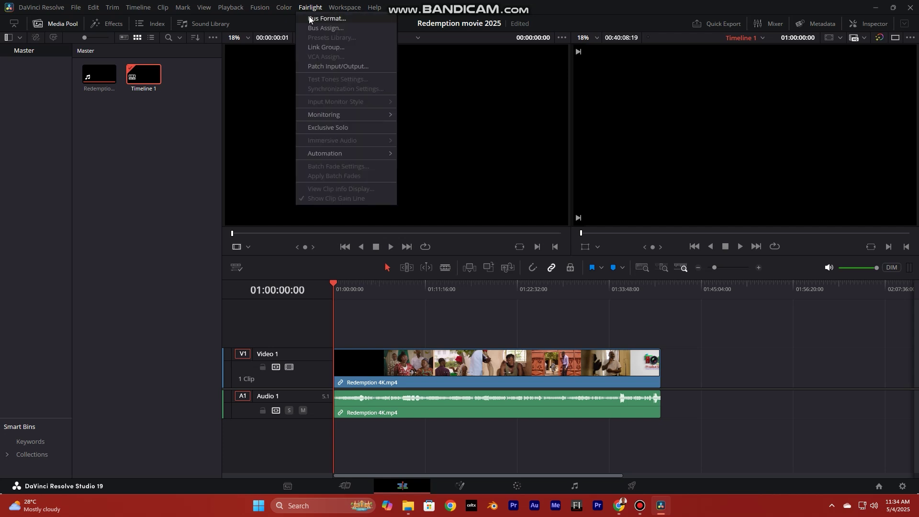
{"action": "left_click", "coordinate": [321, 19]}
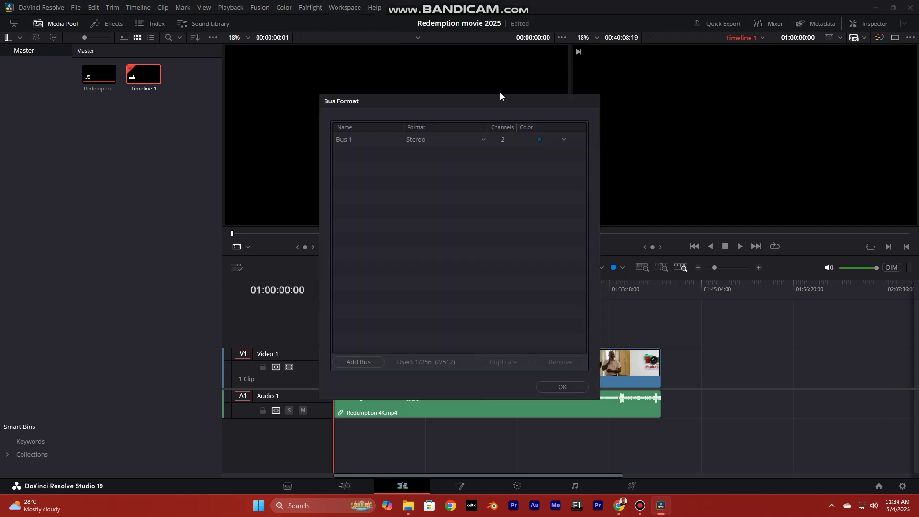
{"action": "left_click", "coordinate": [484, 138]}
{"action": "mouse_move", "coordinate": [424, 191]}
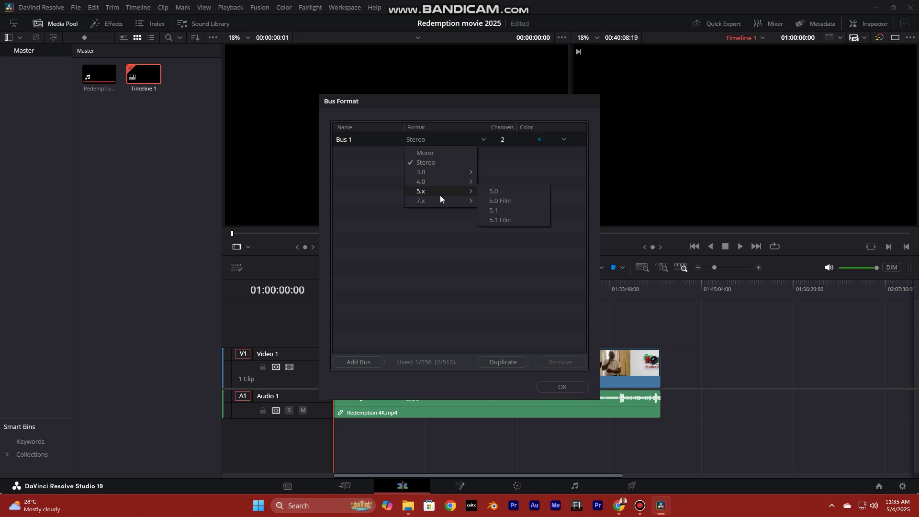
{"action": "left_click", "coordinate": [499, 211]}
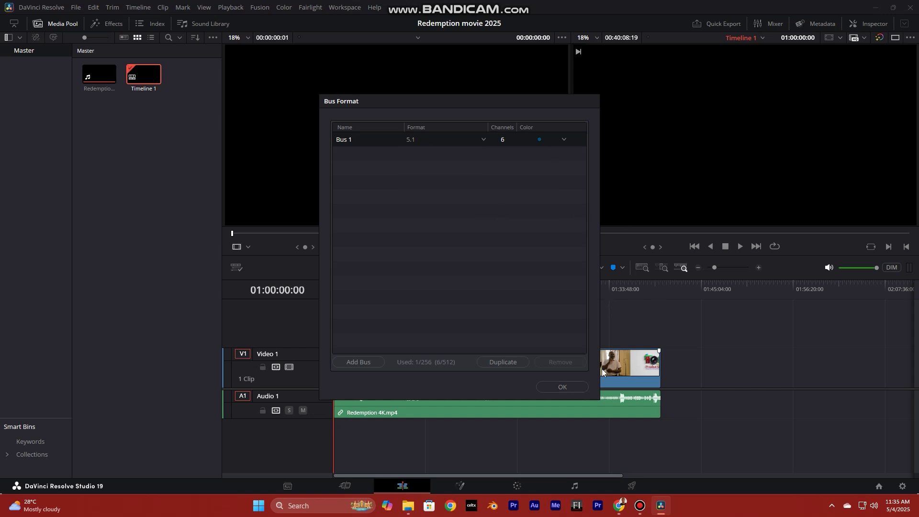
{"action": "left_click", "coordinate": [564, 387]}
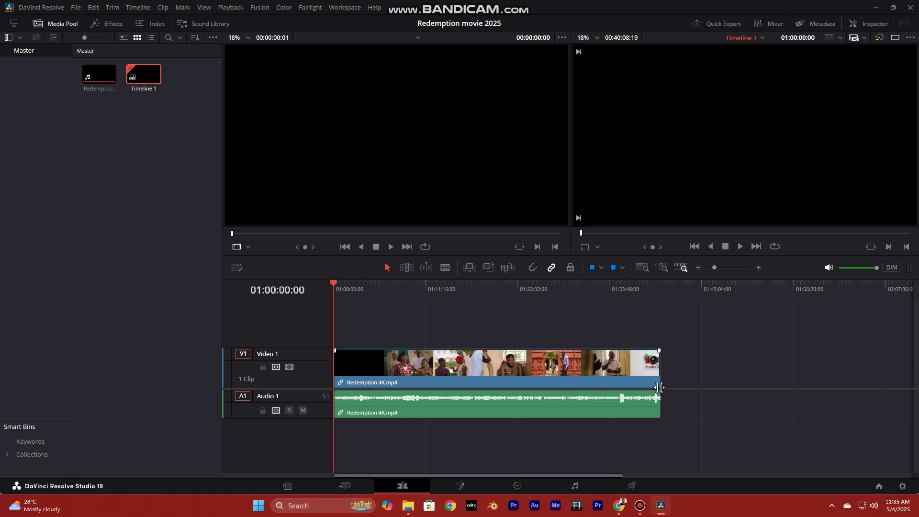
Step: On the Deliver page, set the render format to DCP with type 4K DCI
{"action": "left_click", "coordinate": [633, 486]}
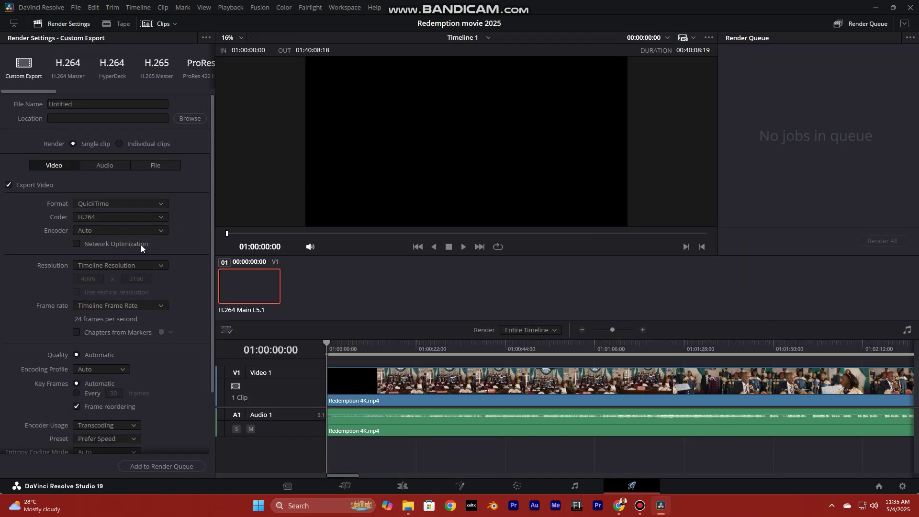
{"action": "left_click", "coordinate": [129, 205]}
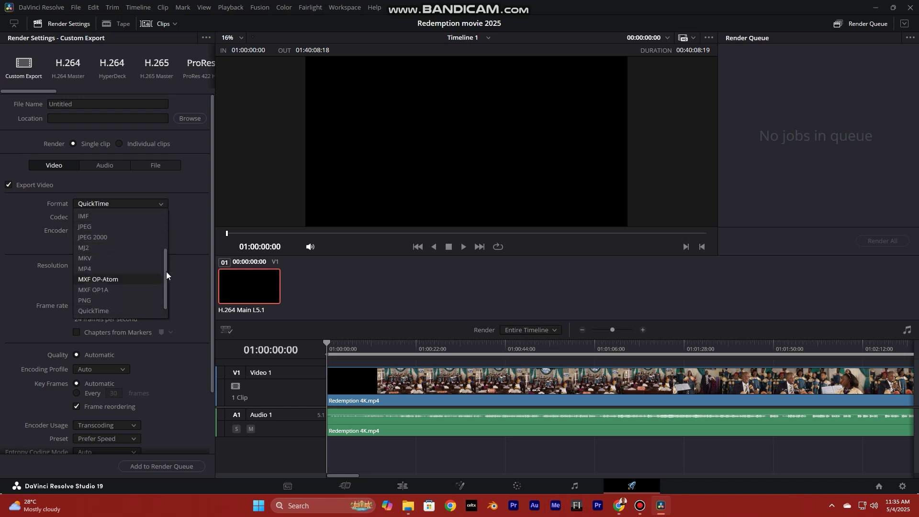
{"action": "scroll", "coordinate": [166, 272], "scroll_direction": "up", "scroll_amount": 1}
{"action": "scroll", "coordinate": [166, 269], "scroll_direction": "up", "scroll_amount": 3}
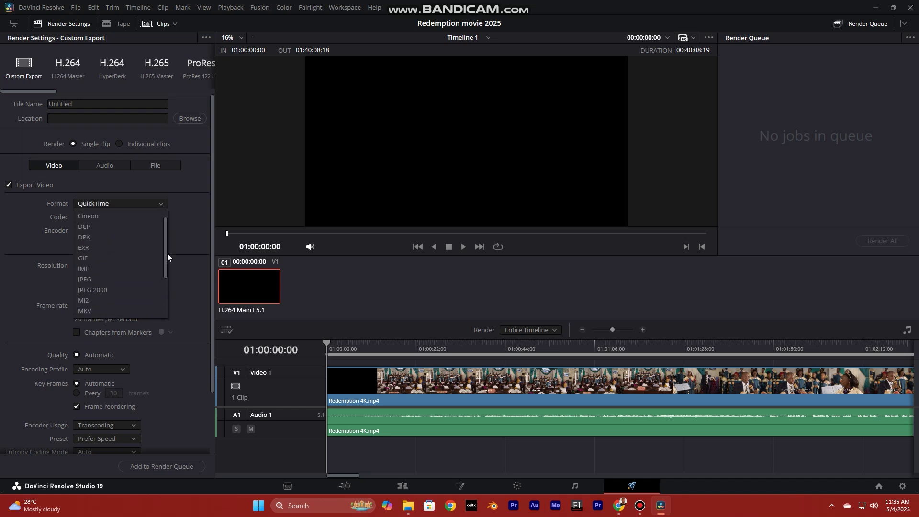
{"action": "left_click", "coordinate": [107, 238]}
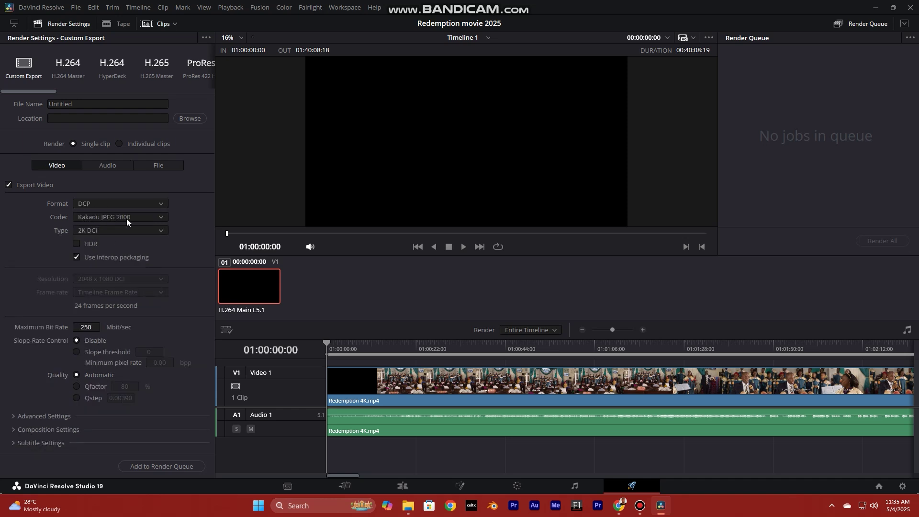
{"action": "left_click", "coordinate": [154, 232]}
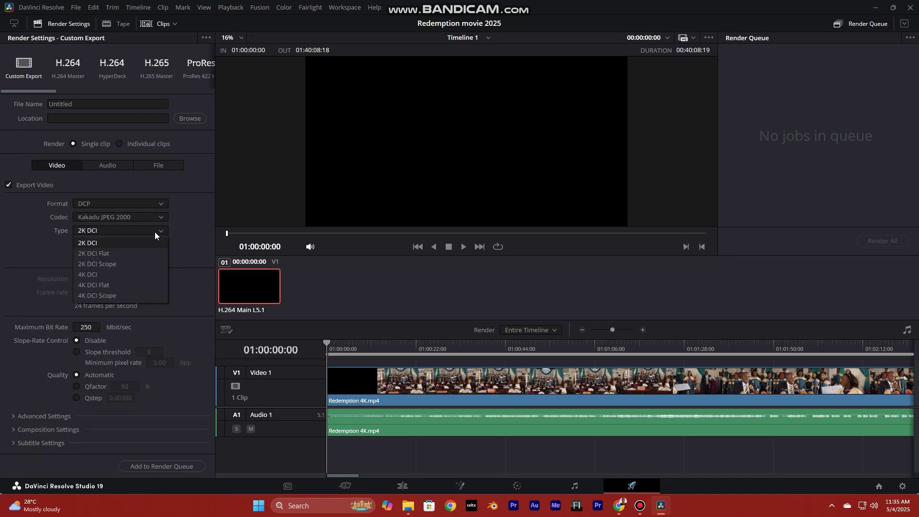
{"action": "left_click", "coordinate": [110, 273]}
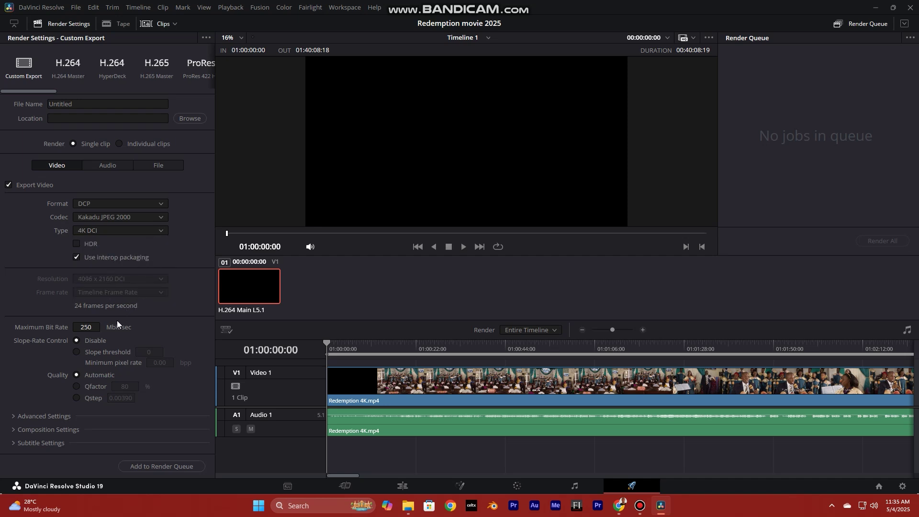
Step: Select the Maximum Bit Rate value so it can be replaced with 200
{"action": "left_click", "coordinate": [88, 327]}
{"action": "left_click_drag", "start_coordinate": [87, 327], "coordinate": [85, 328]}
{"action": "double_click", "coordinate": [88, 327]}
{"action": "type", "text": "20"}
{"action": "type", "text": "0"}
Step: In Advanced Settings, tag the render as P3-DCI colour space with Gamma 2.6
{"action": "left_click", "coordinate": [48, 417]}
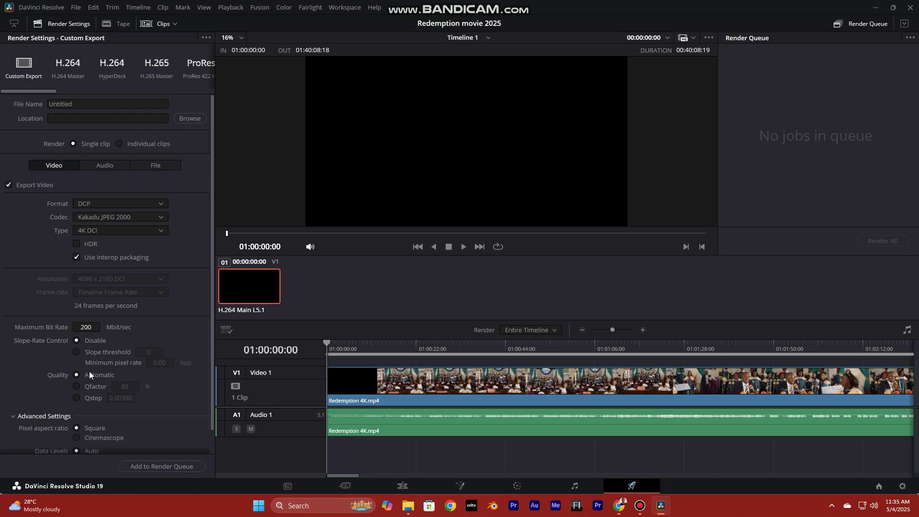
{"action": "scroll", "coordinate": [146, 333], "scroll_direction": "down", "scroll_amount": 2}
{"action": "scroll", "coordinate": [146, 334], "scroll_direction": "down", "scroll_amount": 2}
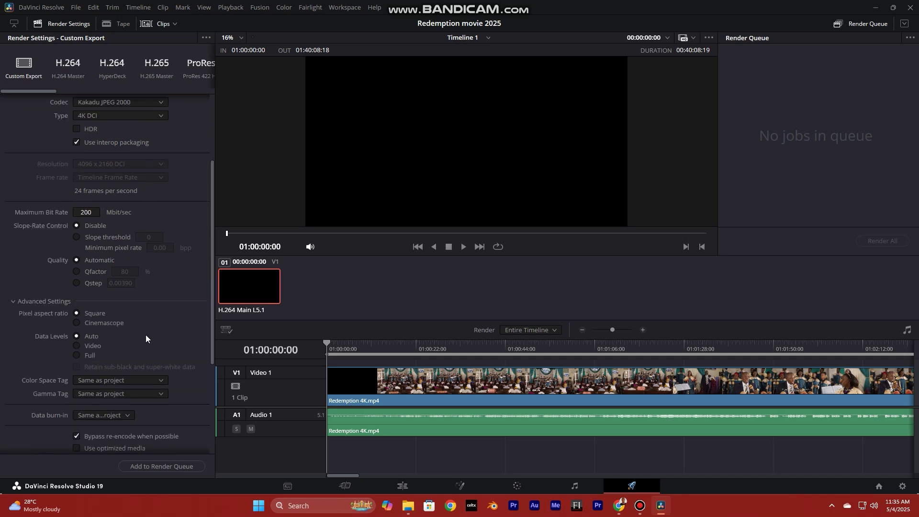
{"action": "scroll", "coordinate": [146, 335], "scroll_direction": "down", "scroll_amount": 1}
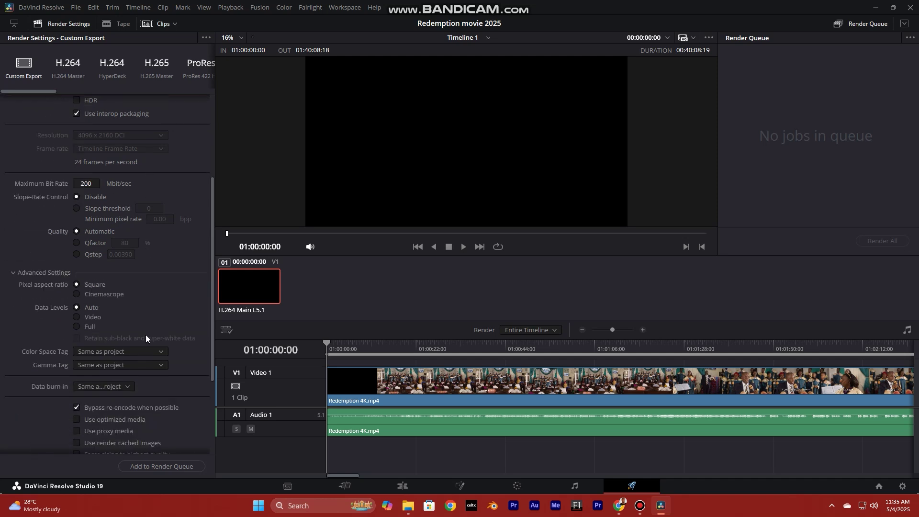
{"action": "left_click", "coordinate": [127, 352]}
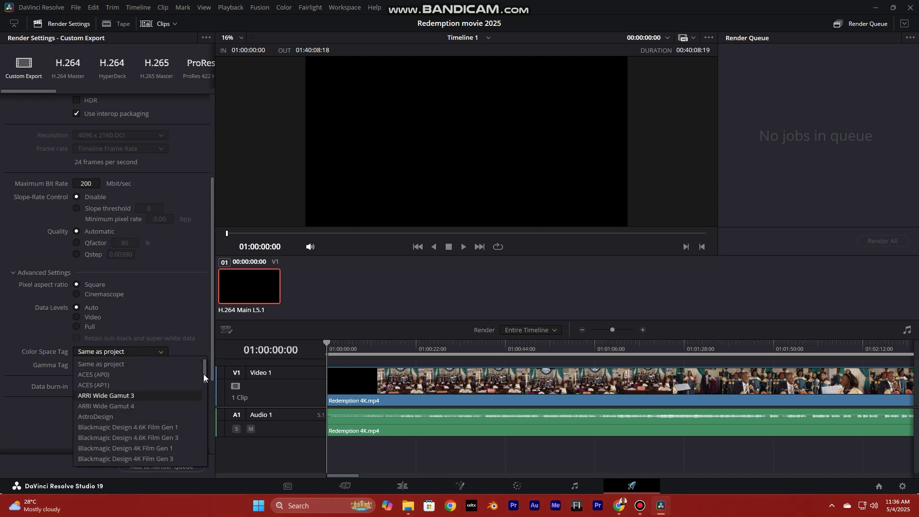
{"action": "left_click_drag", "start_coordinate": [205, 373], "coordinate": [204, 417]}
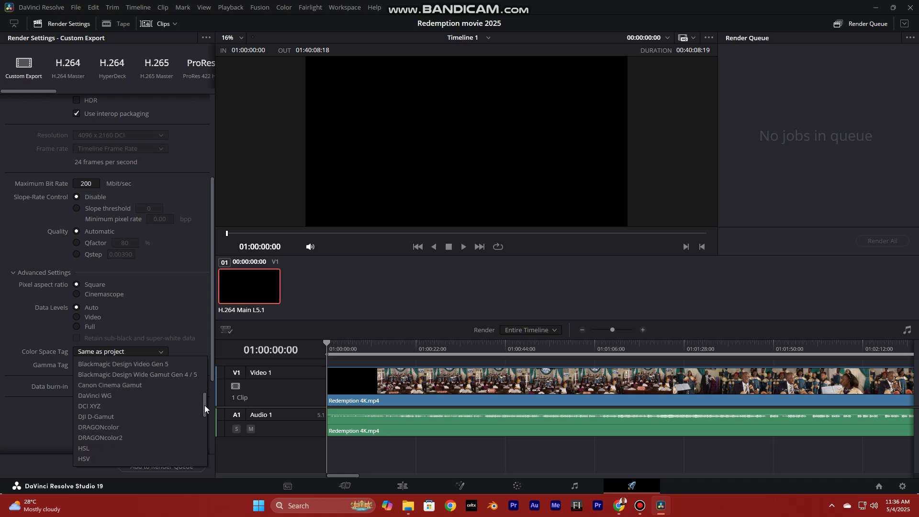
{"action": "left_click", "coordinate": [99, 447]}
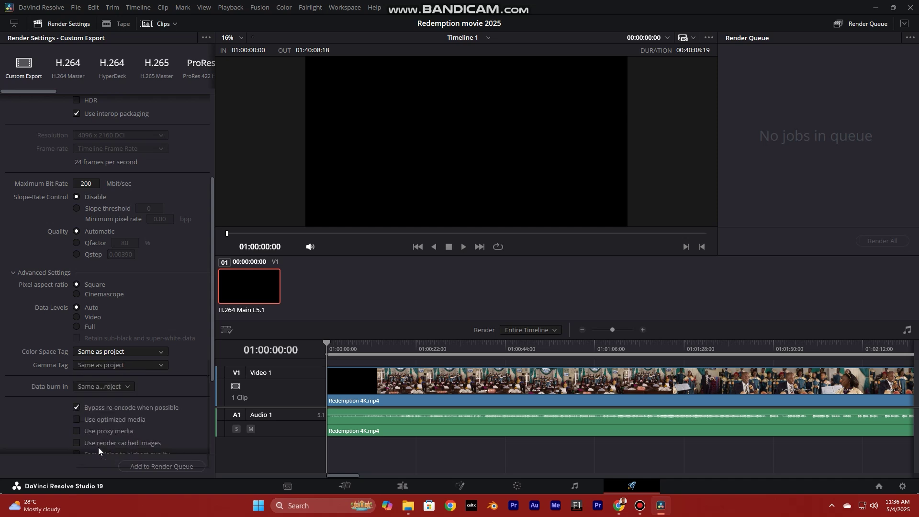
{"action": "left_click", "coordinate": [144, 365]}
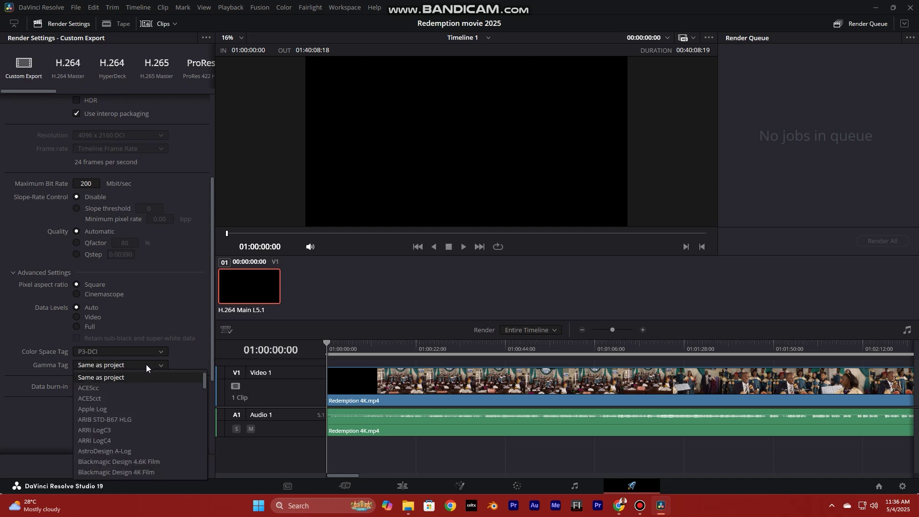
{"action": "left_click_drag", "start_coordinate": [204, 379], "coordinate": [202, 417]}
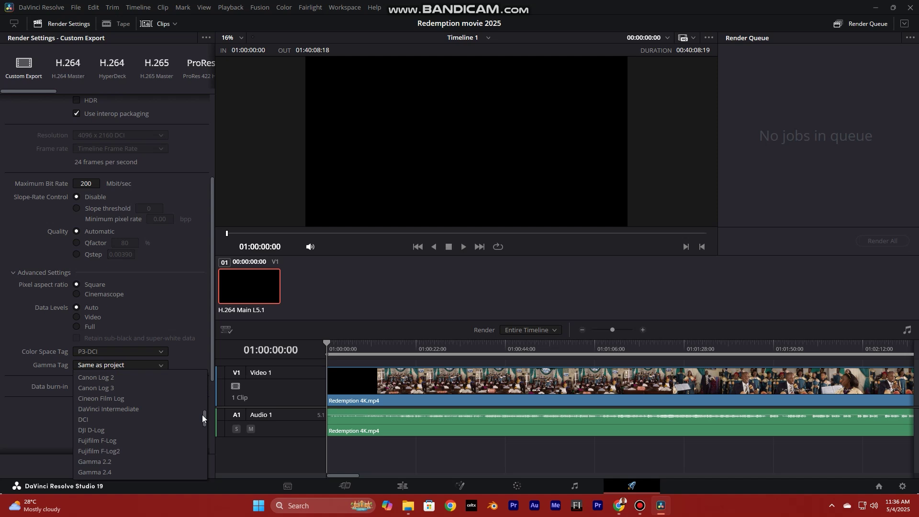
{"action": "left_click", "coordinate": [119, 434]}
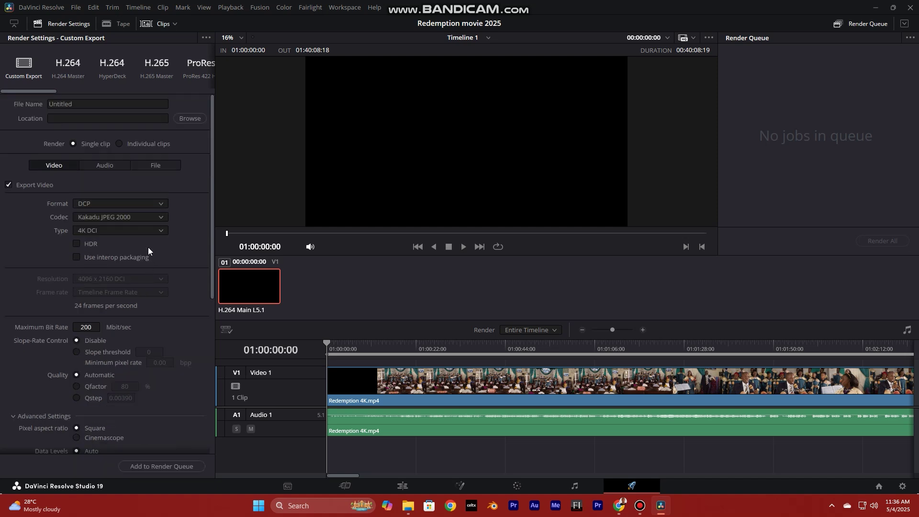
{"action": "scroll", "coordinate": [169, 265], "scroll_direction": "down", "scroll_amount": 3}
{"action": "scroll", "coordinate": [169, 265], "scroll_direction": "down", "scroll_amount": 3}
{"action": "scroll", "coordinate": [169, 265], "scroll_direction": "down", "scroll_amount": 3}
{"action": "scroll", "coordinate": [169, 264], "scroll_direction": "down", "scroll_amount": 2}
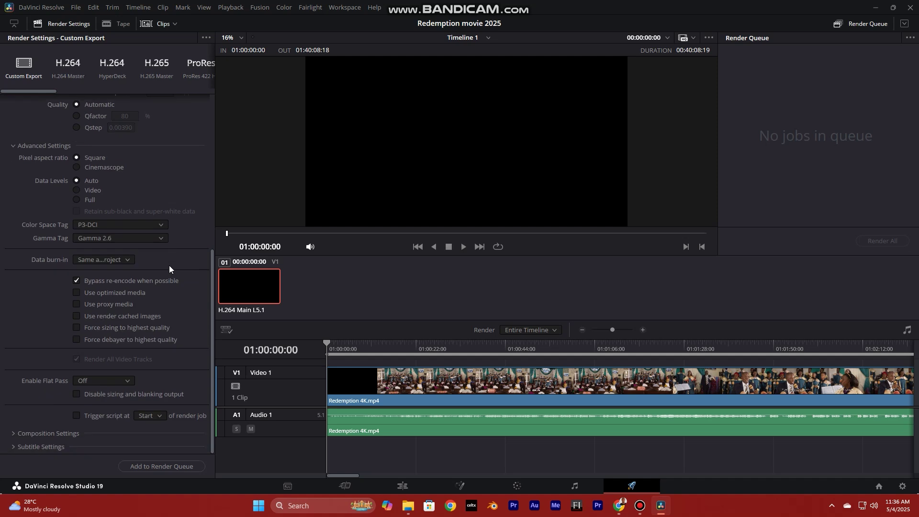
{"action": "scroll", "coordinate": [169, 265], "scroll_direction": "up", "scroll_amount": 3}
{"action": "scroll", "coordinate": [169, 265], "scroll_direction": "up", "scroll_amount": 3}
{"action": "scroll", "coordinate": [168, 265], "scroll_direction": "up", "scroll_amount": 3}
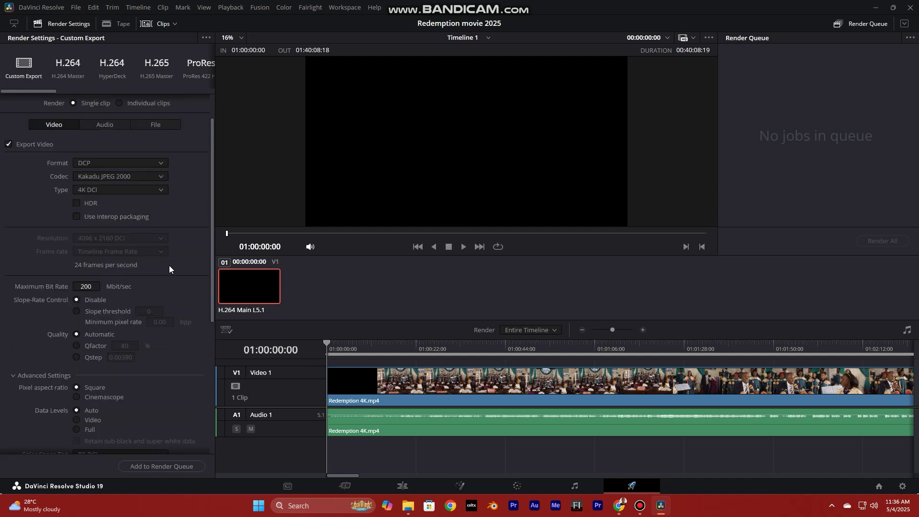
{"action": "scroll", "coordinate": [169, 265], "scroll_direction": "up", "scroll_amount": 2}
{"action": "scroll", "coordinate": [168, 265], "scroll_direction": "down", "scroll_amount": 3}
{"action": "scroll", "coordinate": [169, 269], "scroll_direction": "down", "scroll_amount": 3}
{"action": "scroll", "coordinate": [169, 270], "scroll_direction": "down", "scroll_amount": 2}
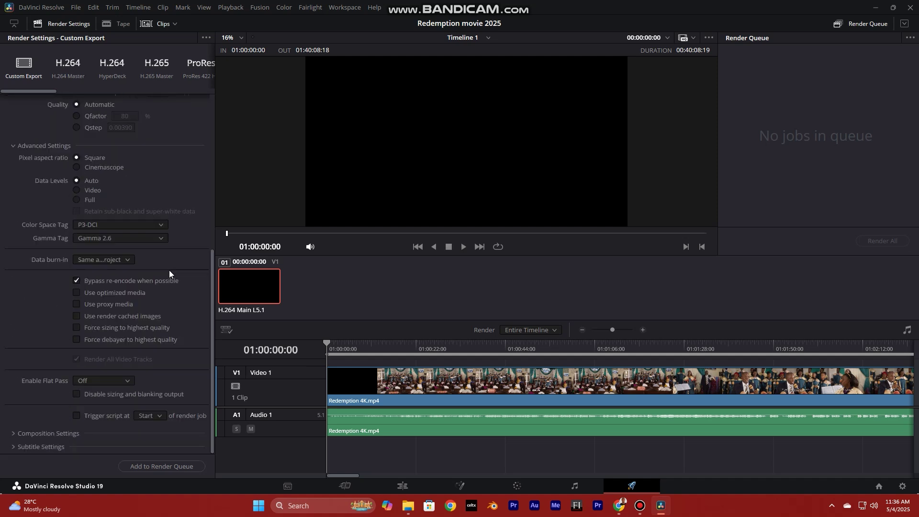
{"action": "left_click", "coordinate": [27, 434]}
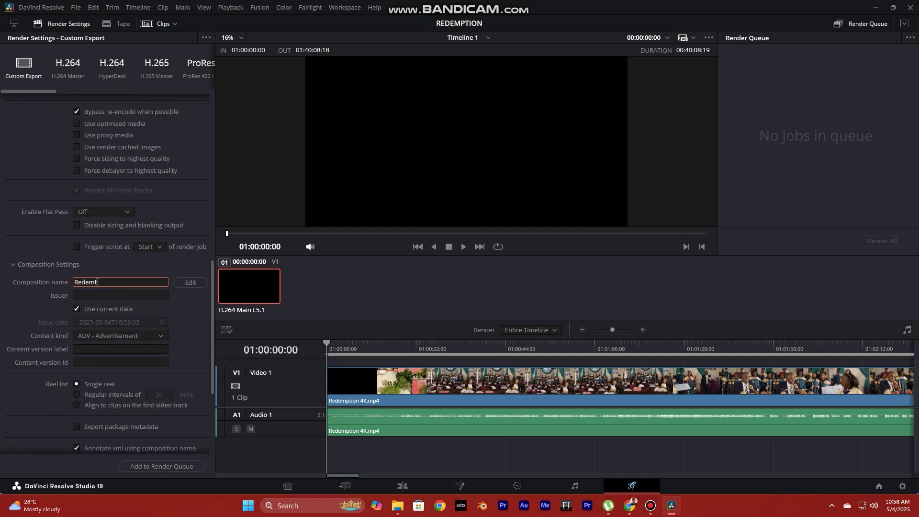
{"action": "type", "text": "tio"}
{"action": "type", "text": "n "}
{"action": "type", "text": "4k"}
Step: Fix the composition name to 'Redemption 4k' and set Content kind to FTR - Feature
{"action": "left_click", "coordinate": [88, 283]}
{"action": "type", "text": "p"}
{"action": "key", "text": "Return"}
{"action": "left_click", "coordinate": [144, 337]}
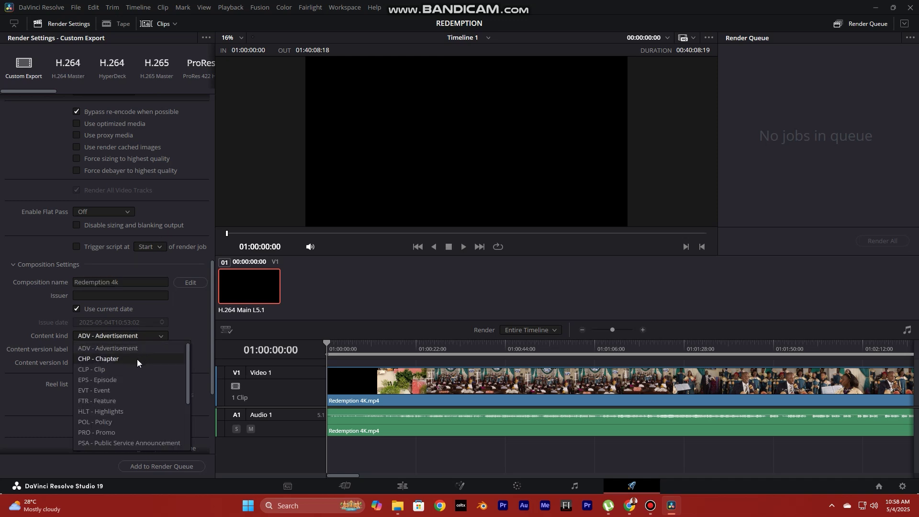
{"action": "left_click", "coordinate": [121, 400]}
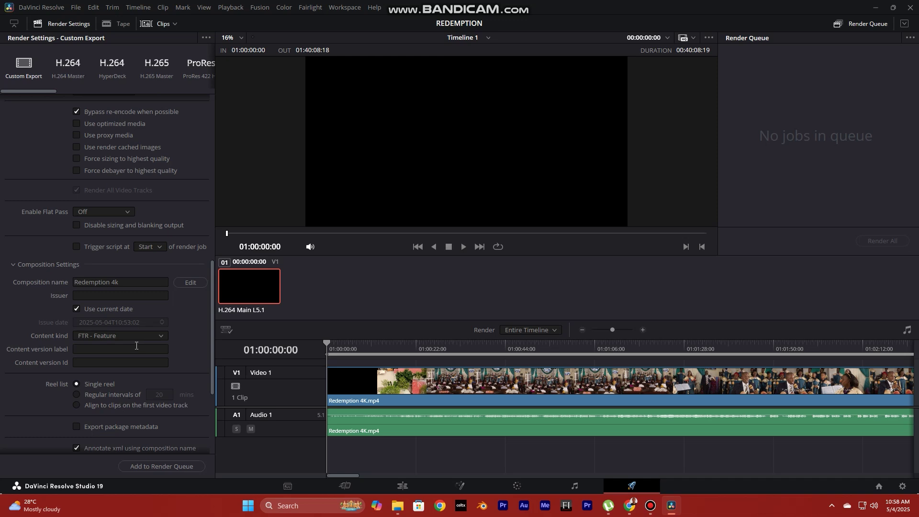
{"action": "scroll", "coordinate": [136, 347], "scroll_direction": "down", "scroll_amount": 3}
{"action": "scroll", "coordinate": [147, 350], "scroll_direction": "up", "scroll_amount": 3}
{"action": "scroll", "coordinate": [147, 350], "scroll_direction": "up", "scroll_amount": 2}
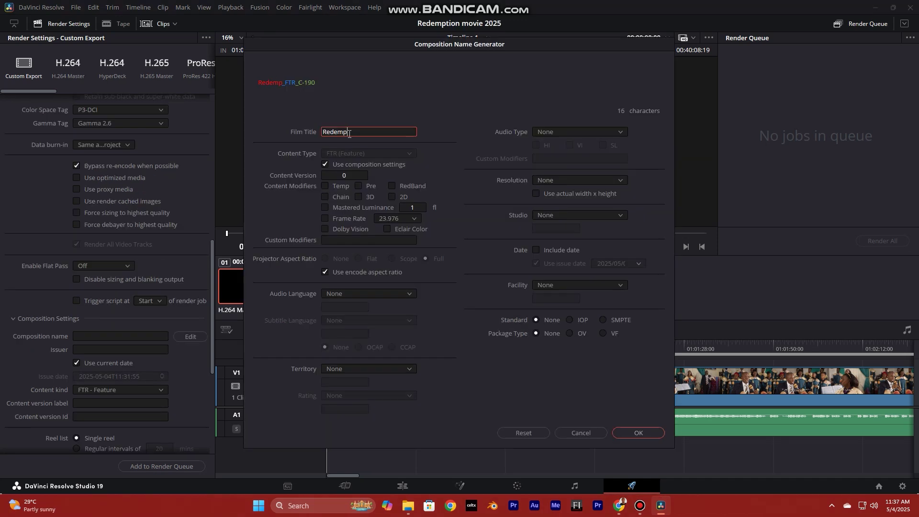
{"action": "type", "text": "pt"}
{"action": "type", "text": "ion"}
Step: In the Composition Name Generator, choose 2D, 24 fps and a Flat projector aspect ratio
{"action": "left_click", "coordinate": [324, 164]}
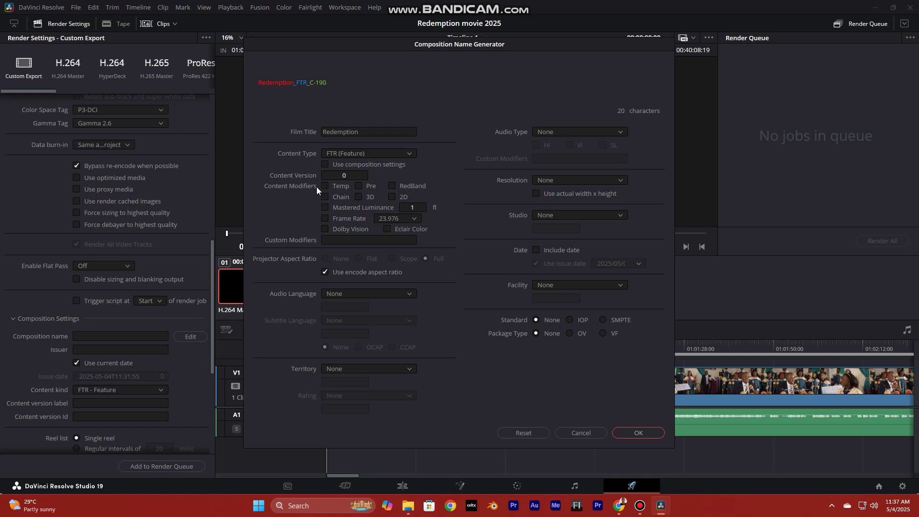
{"action": "left_click", "coordinate": [392, 197]}
{"action": "left_click", "coordinate": [397, 218]}
{"action": "left_click", "coordinate": [391, 238]}
{"action": "left_click", "coordinate": [326, 272]}
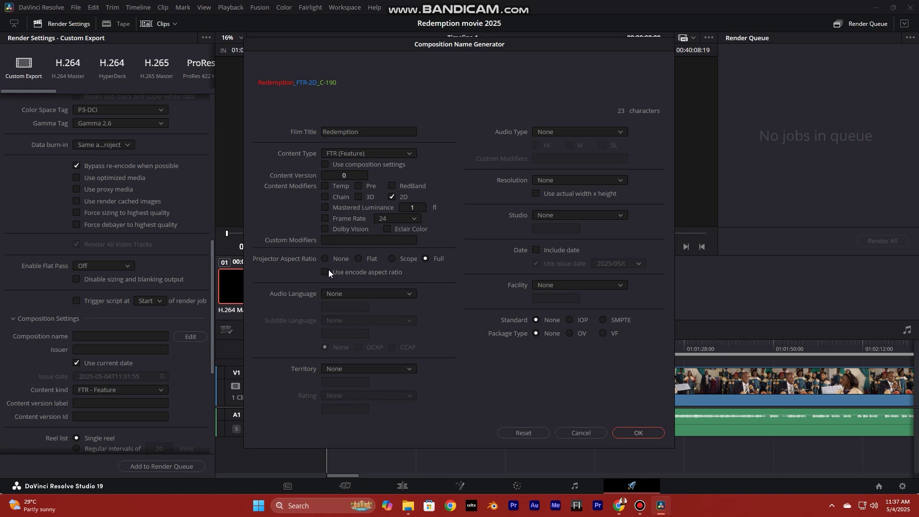
{"action": "left_click", "coordinate": [360, 260]}
{"action": "left_click", "coordinate": [374, 295]}
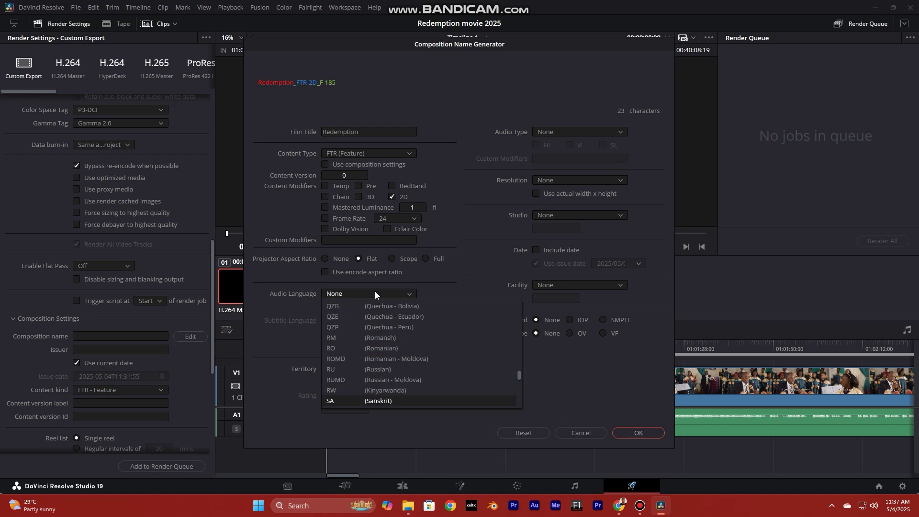
{"action": "scroll", "coordinate": [405, 369], "scroll_direction": "down", "scroll_amount": 10}
{"action": "scroll", "coordinate": [409, 394], "scroll_direction": "down", "scroll_amount": 5}
{"action": "scroll", "coordinate": [406, 384], "scroll_direction": "down", "scroll_amount": 3}
{"action": "scroll", "coordinate": [406, 383], "scroll_direction": "down", "scroll_amount": 3}
{"action": "scroll", "coordinate": [406, 383], "scroll_direction": "down", "scroll_amount": 3}
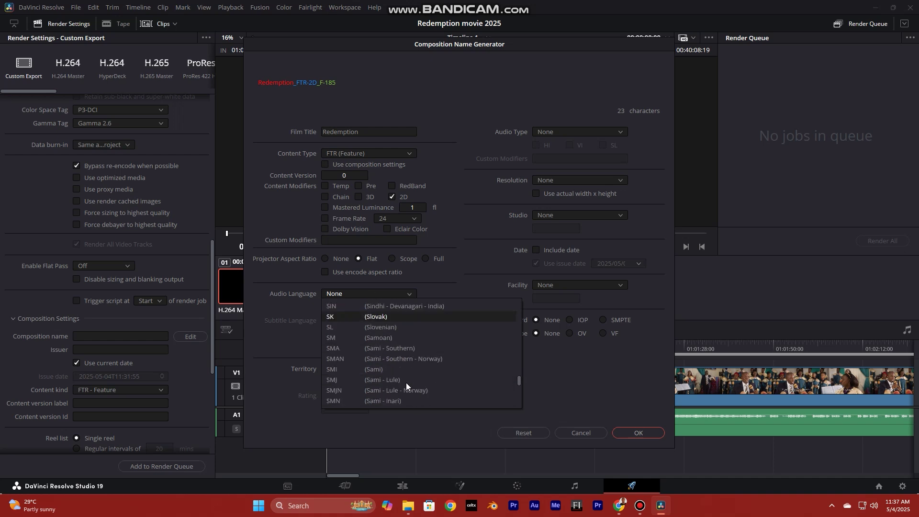
{"action": "scroll", "coordinate": [406, 382], "scroll_direction": "down", "scroll_amount": 3}
{"action": "scroll", "coordinate": [406, 382], "scroll_direction": "down", "scroll_amount": 3}
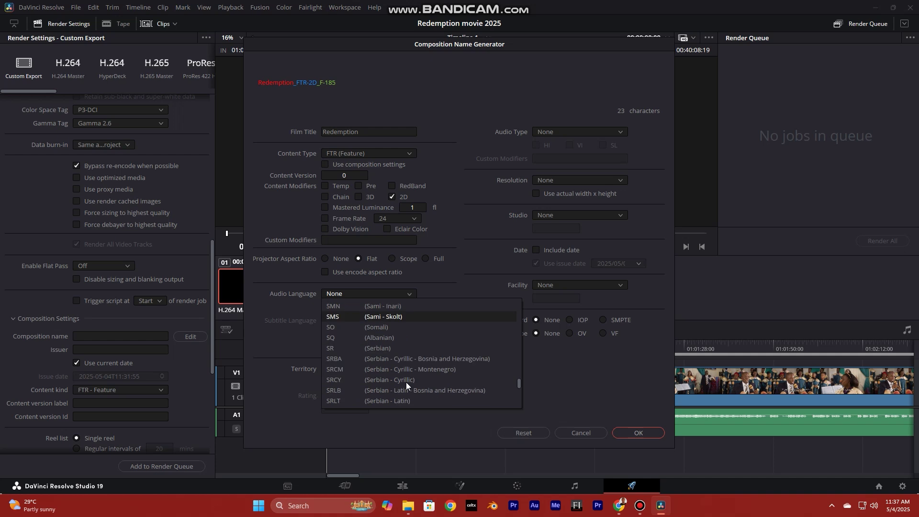
{"action": "scroll", "coordinate": [406, 383], "scroll_direction": "down", "scroll_amount": 3}
{"action": "scroll", "coordinate": [402, 384], "scroll_direction": "down", "scroll_amount": 3}
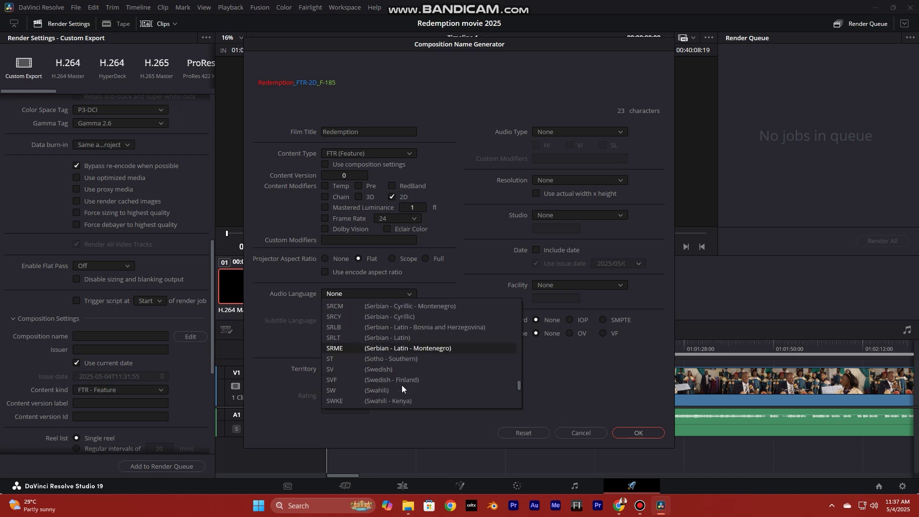
Step: Choose audio language SWKE, subtitles EGB and territory KE (Kenya), leaving Rating unset
{"action": "left_click", "coordinate": [386, 400]}
{"action": "left_click", "coordinate": [368, 321]}
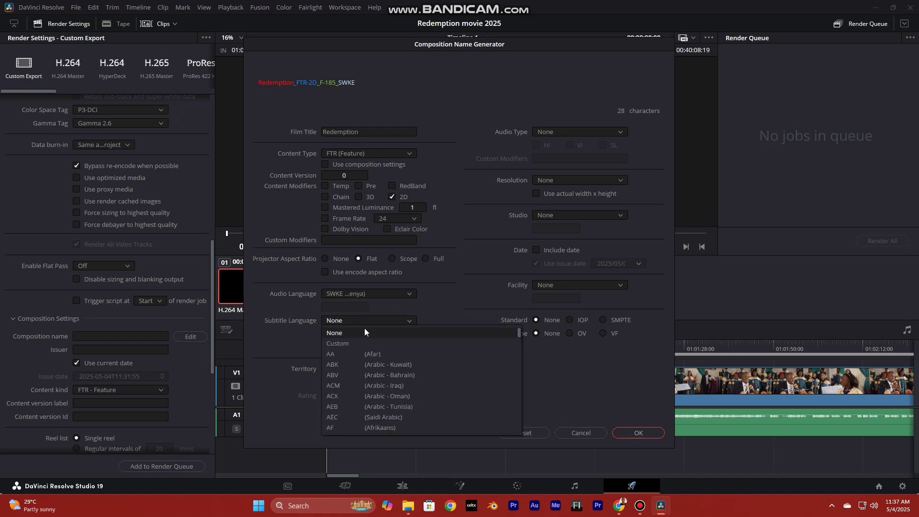
{"action": "scroll", "coordinate": [367, 330], "scroll_direction": "down", "scroll_amount": 5}
{"action": "scroll", "coordinate": [413, 365], "scroll_direction": "down", "scroll_amount": 5}
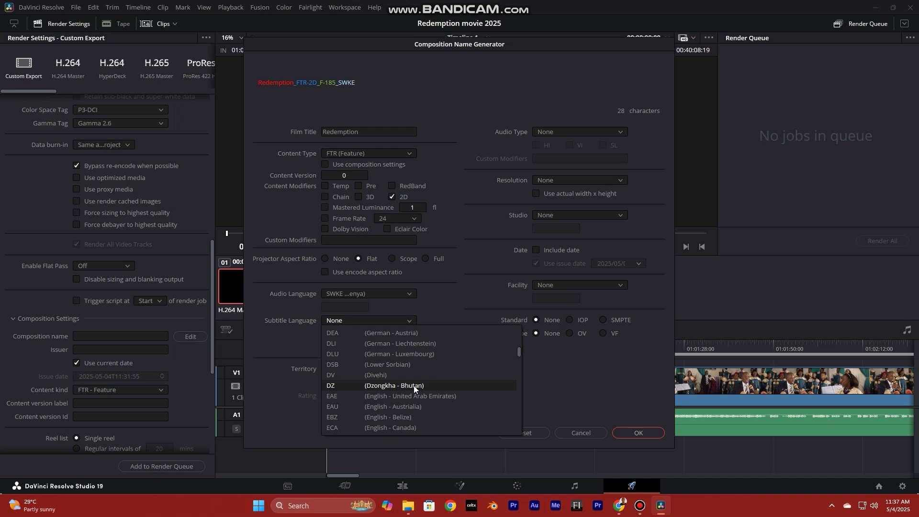
{"action": "scroll", "coordinate": [411, 400], "scroll_direction": "down", "scroll_amount": 2}
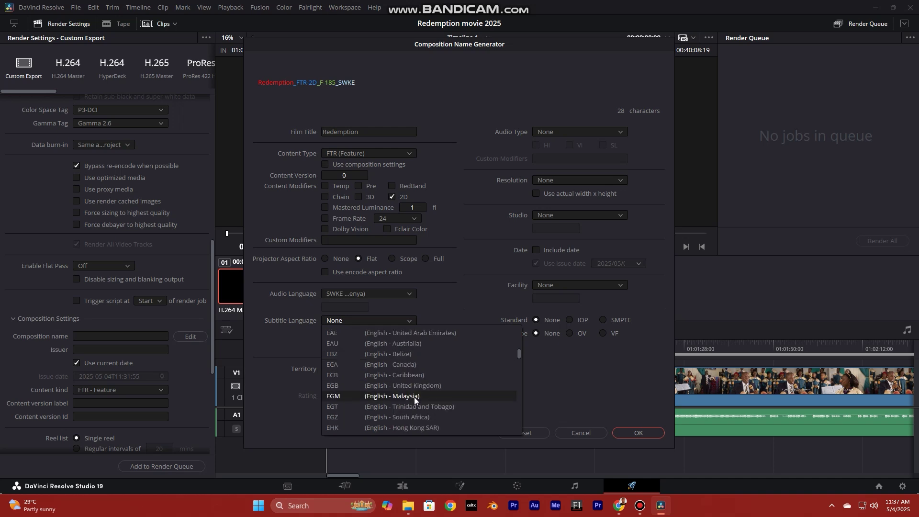
{"action": "left_click", "coordinate": [411, 386]}
{"action": "left_click", "coordinate": [359, 372]}
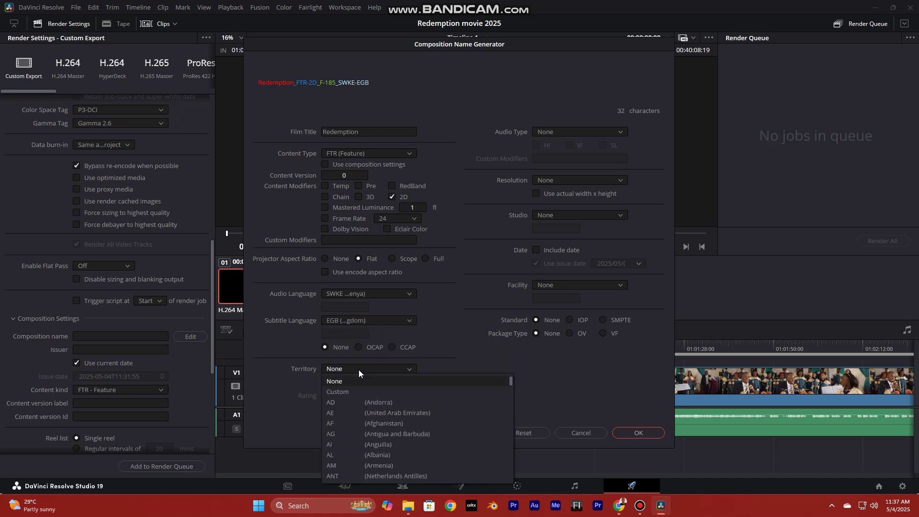
{"action": "scroll", "coordinate": [373, 402], "scroll_direction": "down", "scroll_amount": 5}
{"action": "scroll", "coordinate": [392, 427], "scroll_direction": "down", "scroll_amount": 5}
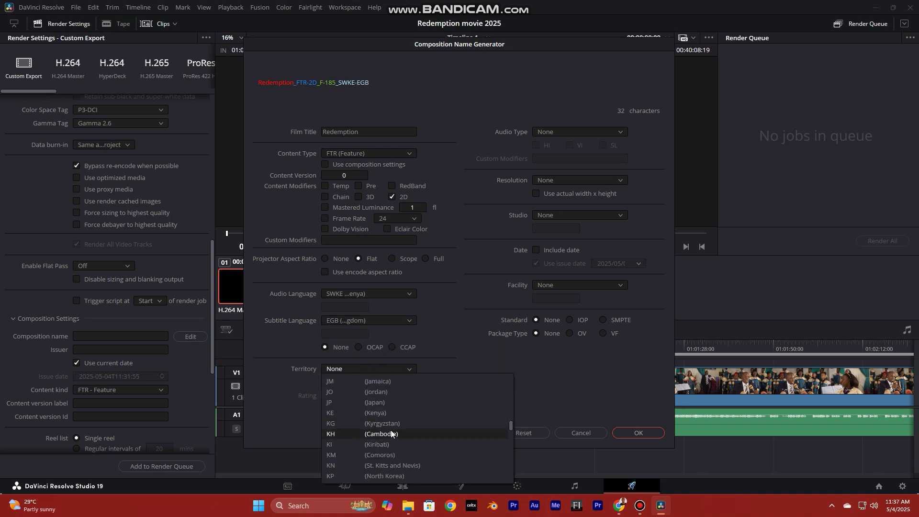
{"action": "scroll", "coordinate": [391, 430], "scroll_direction": "down", "scroll_amount": 1}
{"action": "left_click", "coordinate": [388, 414]}
{"action": "left_click", "coordinate": [348, 396]}
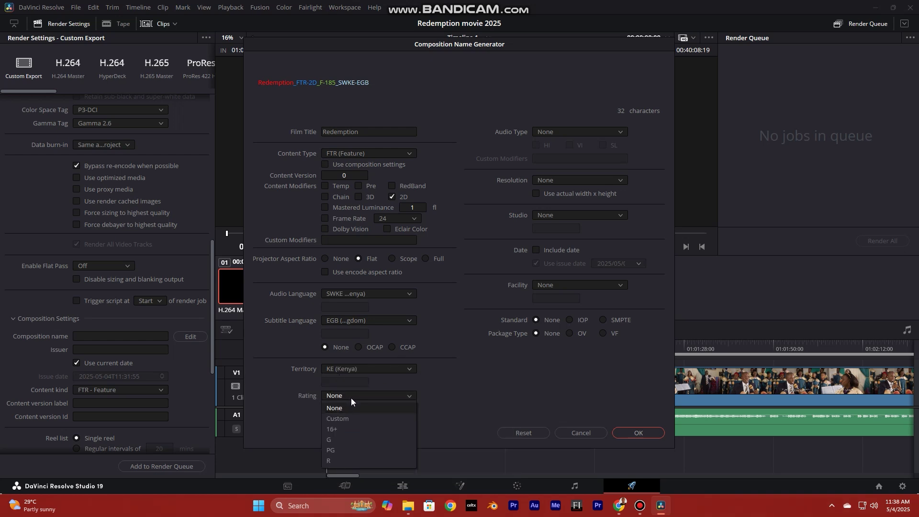
{"action": "left_click", "coordinate": [351, 398]}
Step: Set the composition name's audio type to 5.1 and resolution to 4K (4096 x 2160)
{"action": "left_click", "coordinate": [580, 133]}
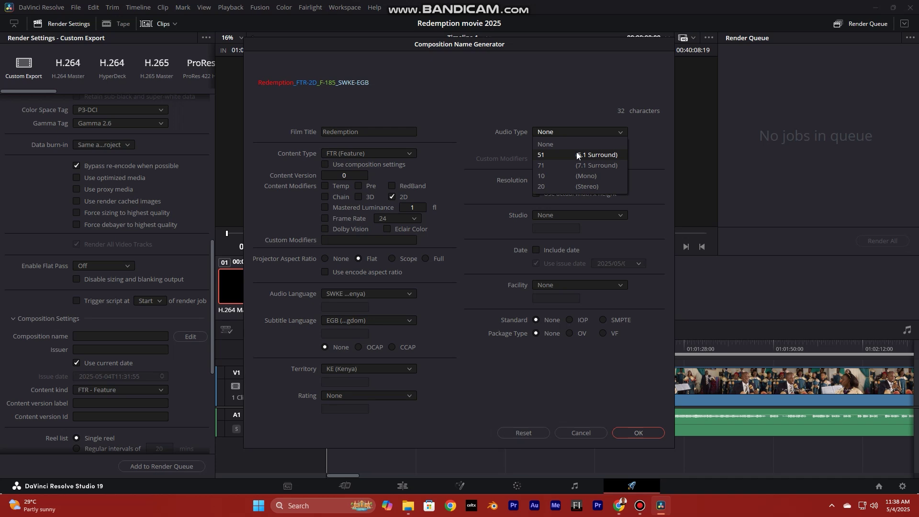
{"action": "left_click", "coordinate": [578, 155]}
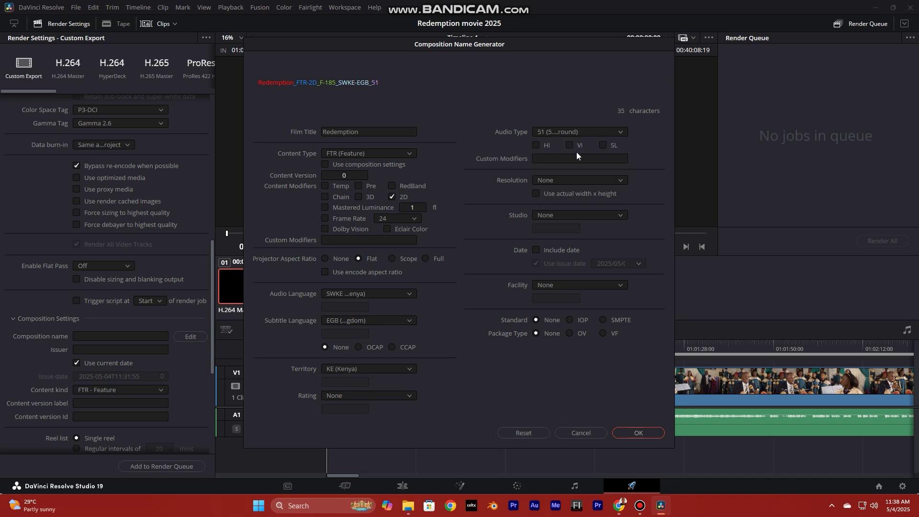
{"action": "left_click", "coordinate": [570, 182]}
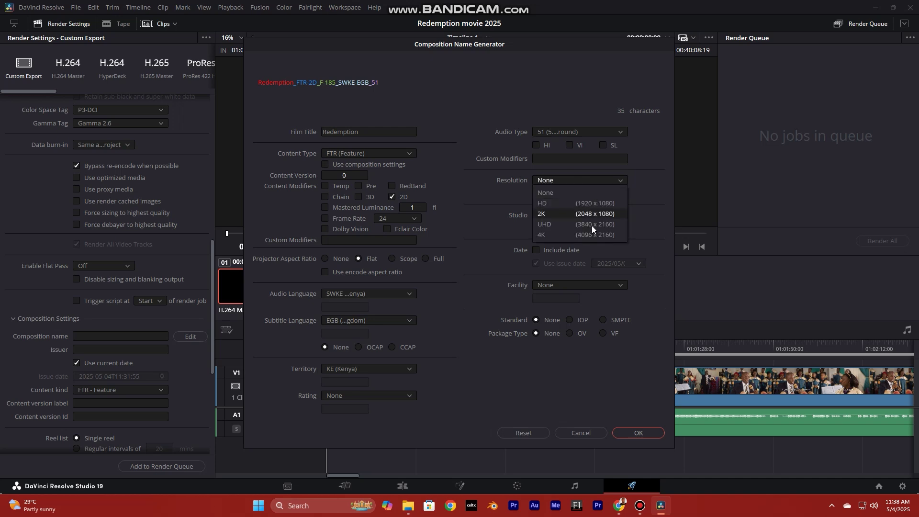
{"action": "left_click", "coordinate": [570, 238]}
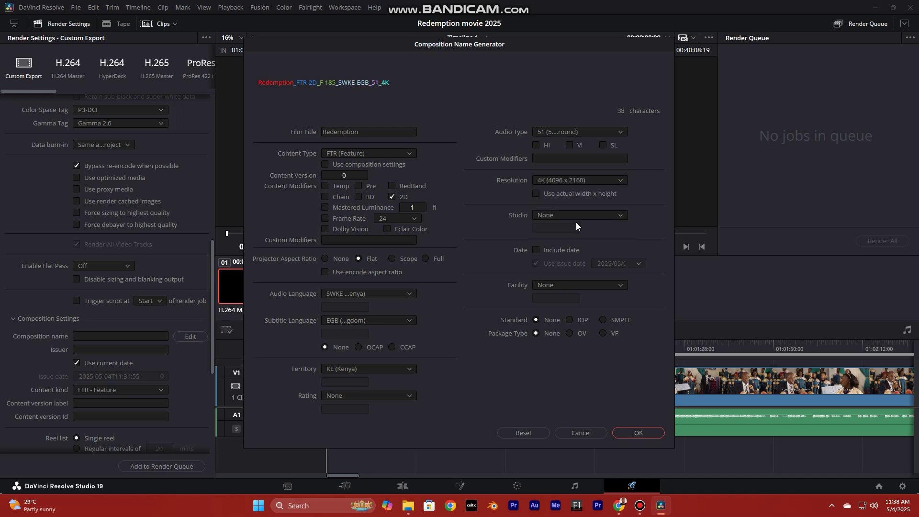
Step: Leave the facility as None, choose the SMPTE standard, and apply the composition name
{"action": "left_click", "coordinate": [577, 217]}
{"action": "left_click", "coordinate": [577, 218]}
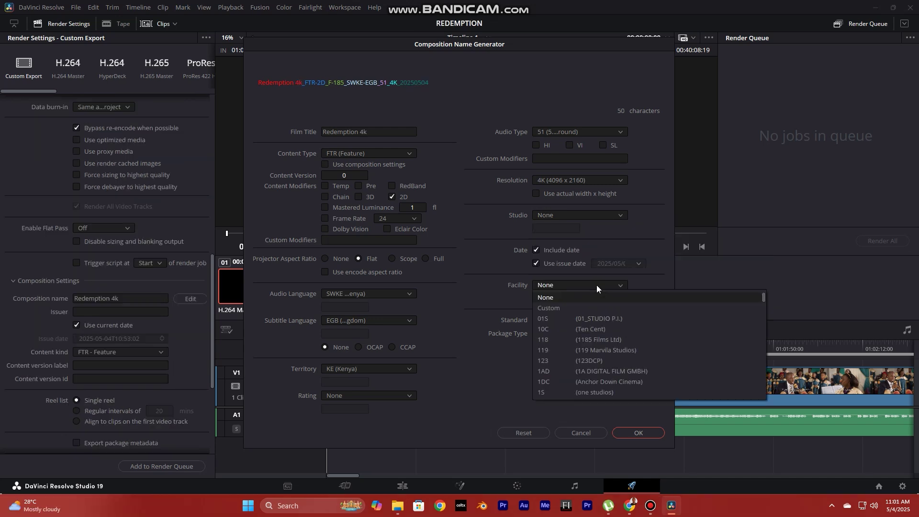
{"action": "left_click", "coordinate": [597, 285]}
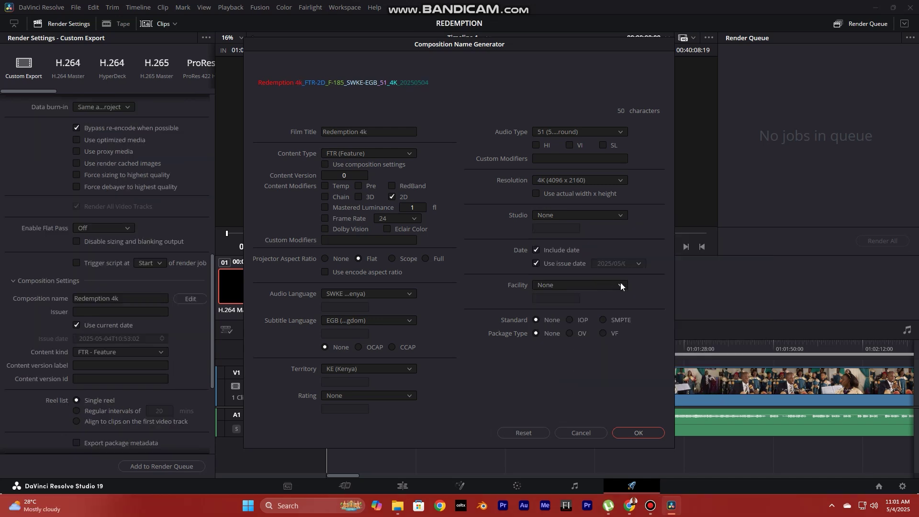
{"action": "left_click", "coordinate": [604, 320]}
{"action": "left_click", "coordinate": [636, 434]}
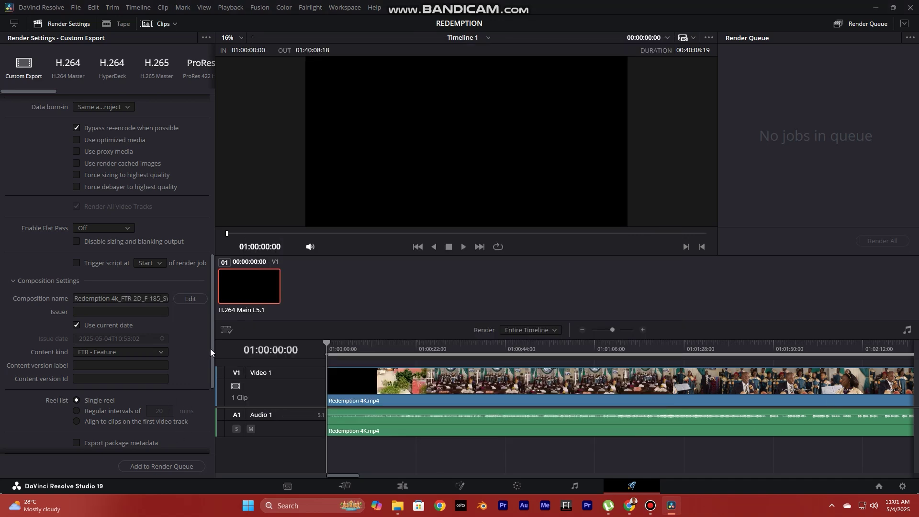
{"action": "mouse_move", "coordinate": [212, 350]}
{"action": "left_mouse_down"}
{"action": "mouse_move", "coordinate": [221, 400]}
{"action": "mouse_move", "coordinate": [227, 319]}
{"action": "left_mouse_up"}
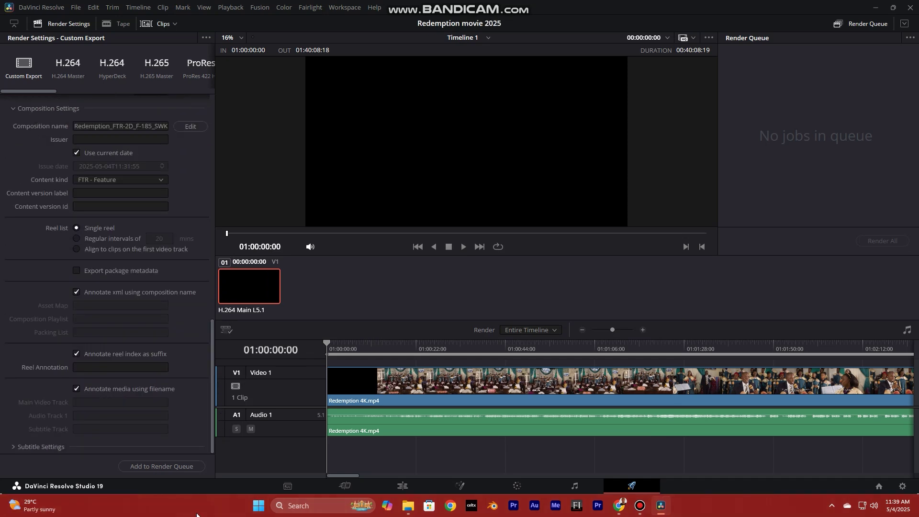
Step: Queue the render job for Redemption movie 2025, Timeline 1
{"action": "left_click", "coordinate": [161, 466]}
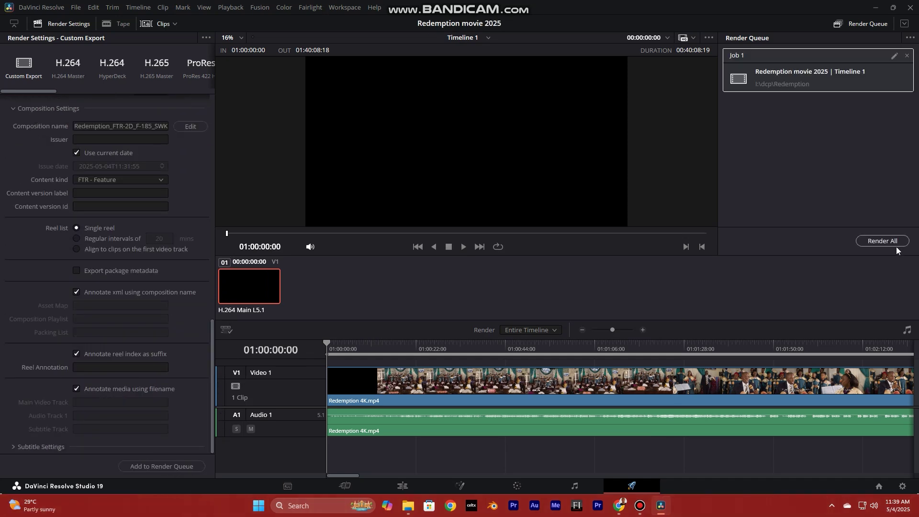
Step: Render all queued jobs, starting the Redemption movie 2025 render
{"action": "left_click", "coordinate": [882, 240]}
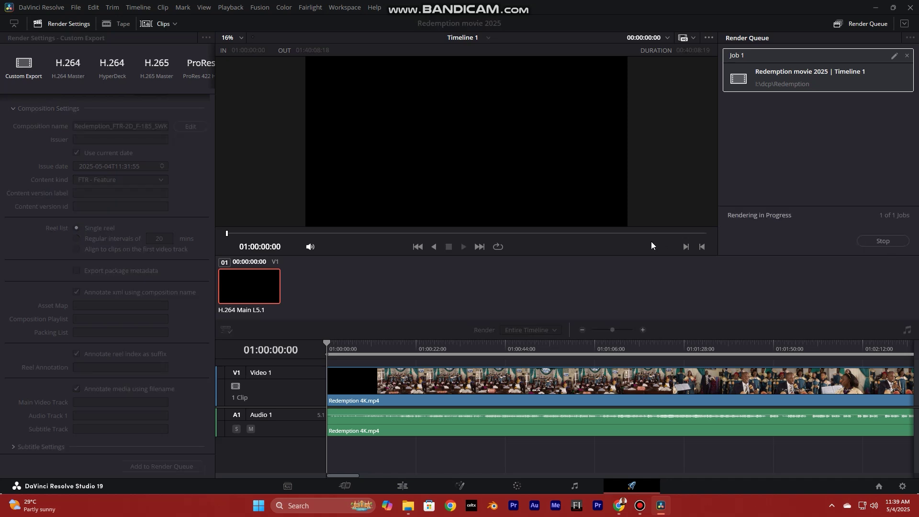